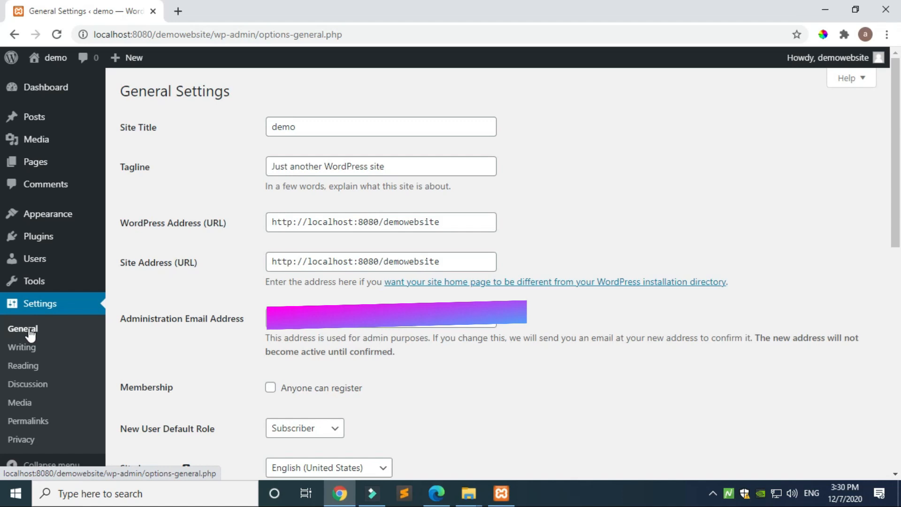
# Review the site title, tagline, site address and administration email fields in the General settings.
pyautogui.moveTo(330, 126); pyautogui.dragTo(275, 126)
pyautogui.click(627, 175)
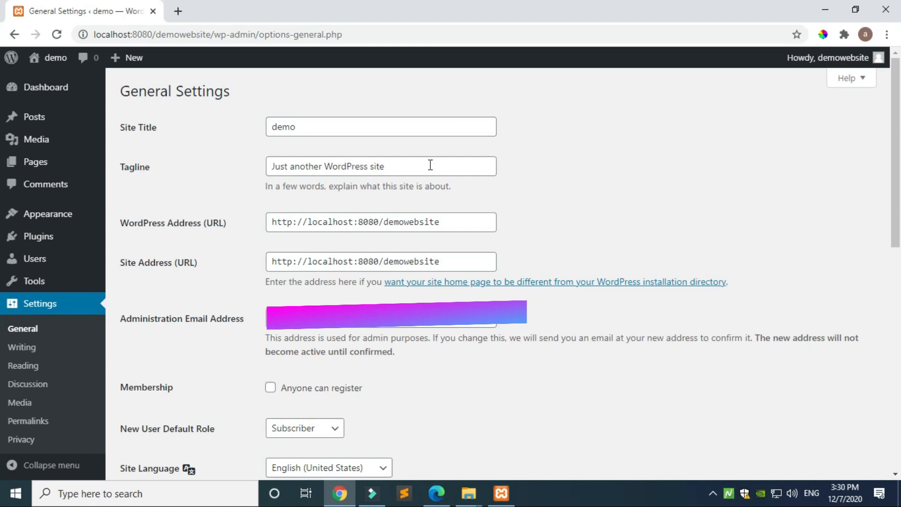
pyautogui.moveTo(423, 165); pyautogui.dragTo(270, 171)
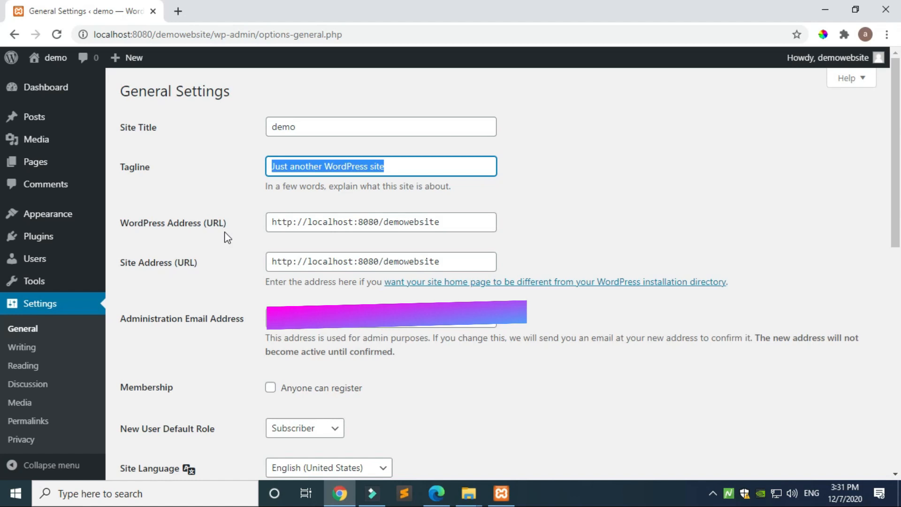
pyautogui.click(588, 224)
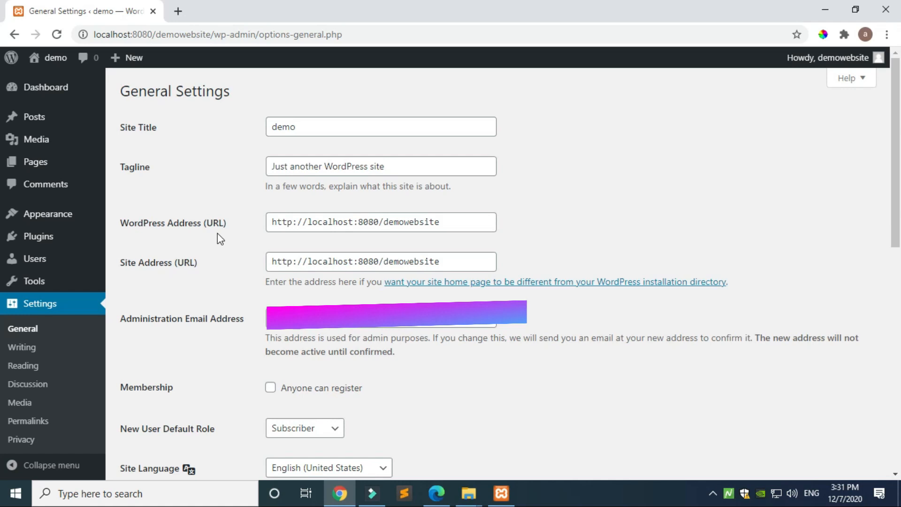
pyautogui.click(381, 314)
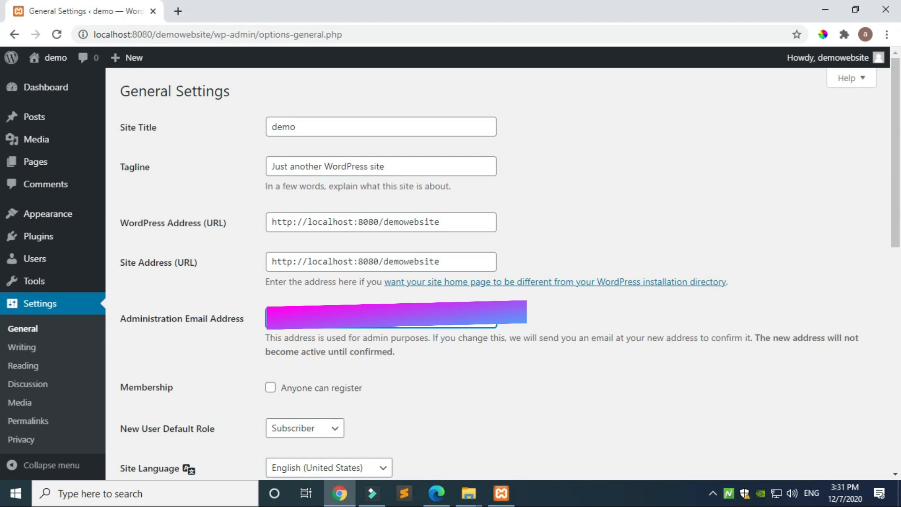
pyautogui.click(508, 384)
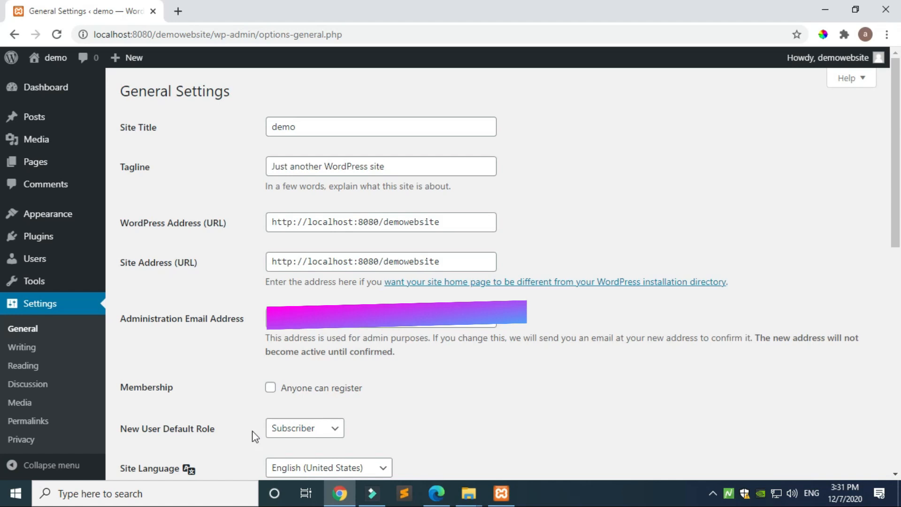
# Examine the default user role choices, language, timezone, date and time formats, and week start options in the General settings.
pyautogui.scroll(-3, 372, 436)
pyautogui.click(341, 299)
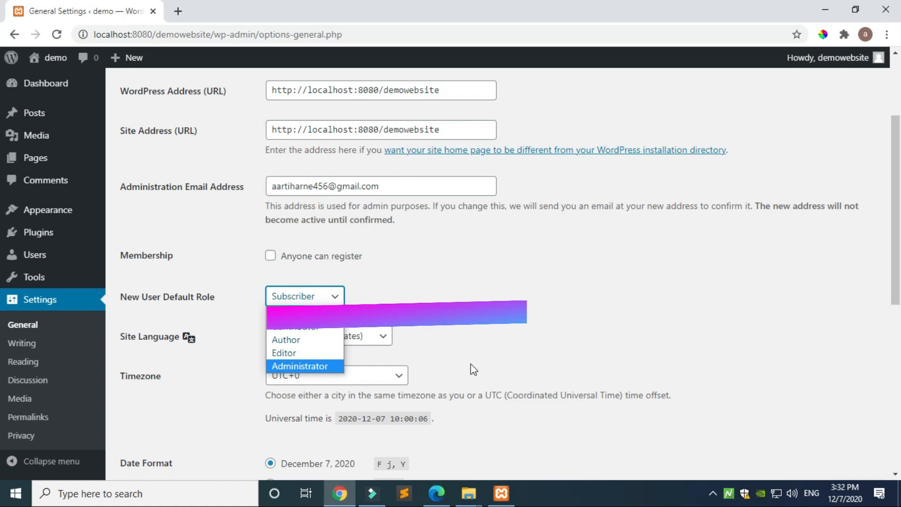
pyautogui.click(484, 324)
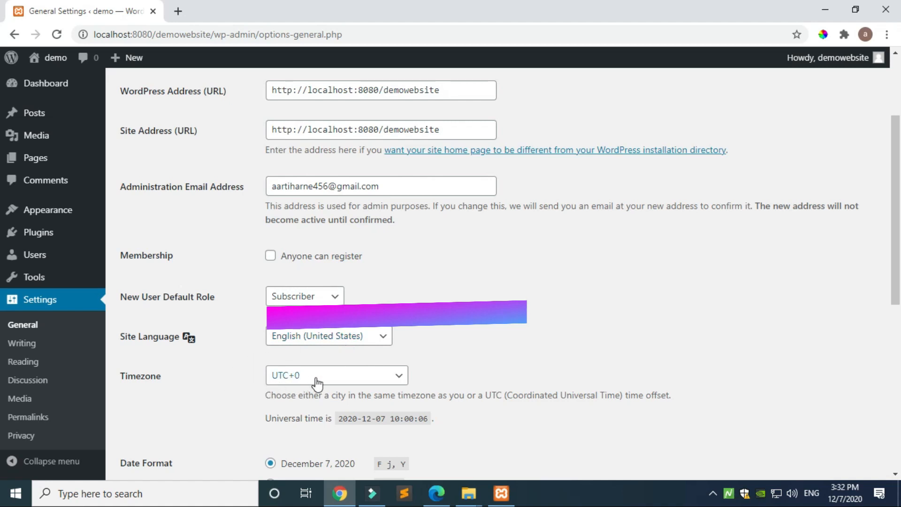
pyautogui.scroll(-4, 317, 382)
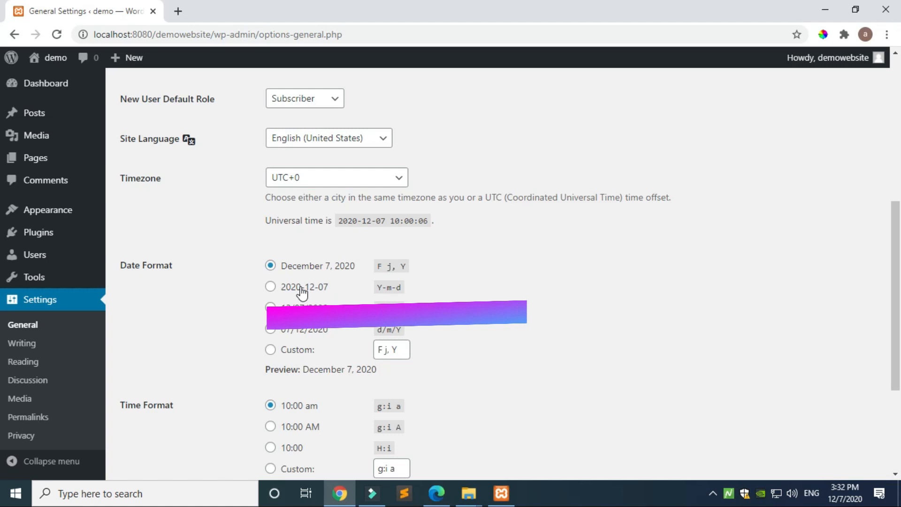
pyautogui.scroll(-3, 209, 408)
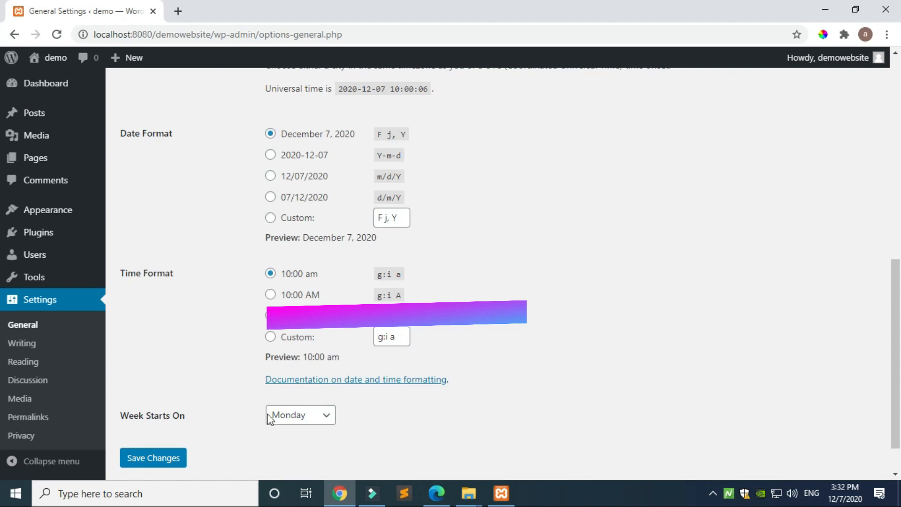
pyautogui.click(327, 418)
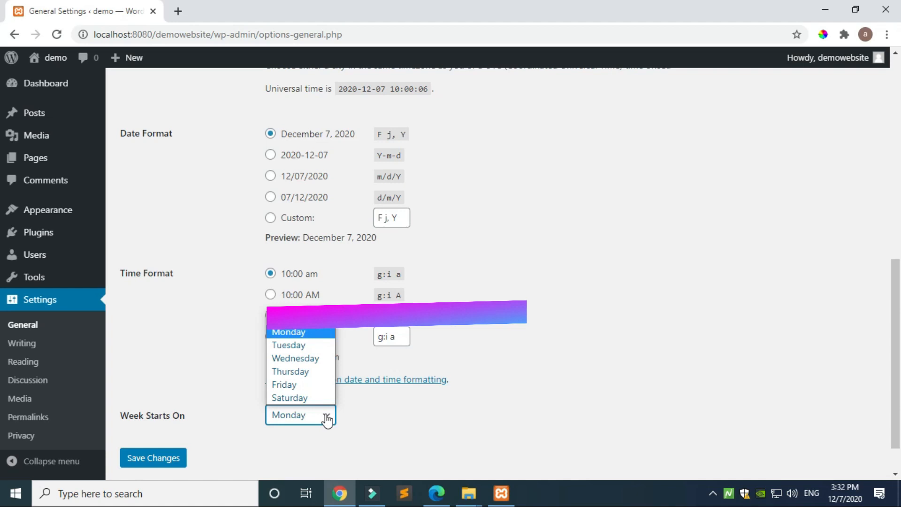
pyautogui.click(426, 418)
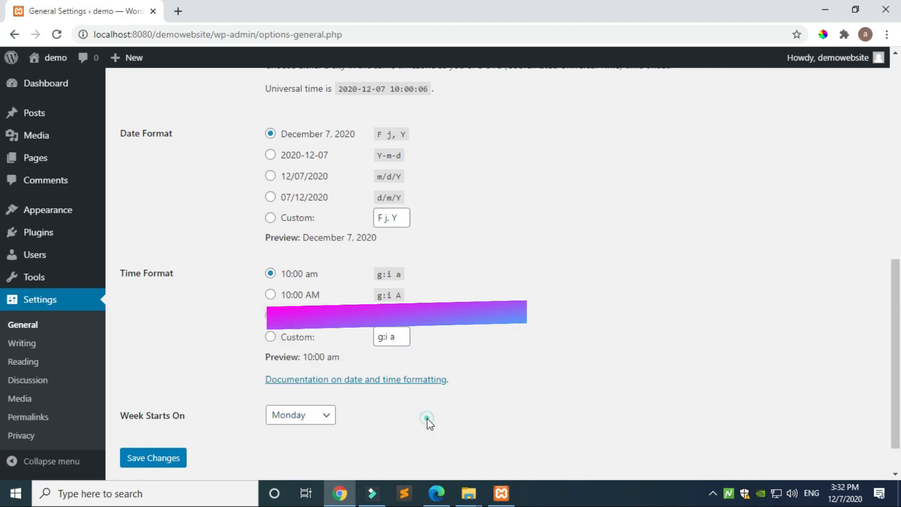
pyautogui.scroll(10, 369, 337)
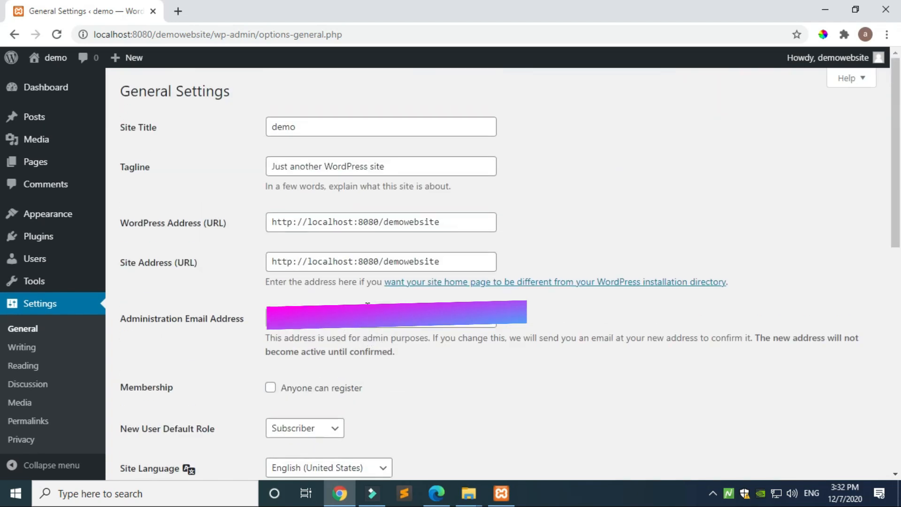
pyautogui.scroll(-11, 369, 233)
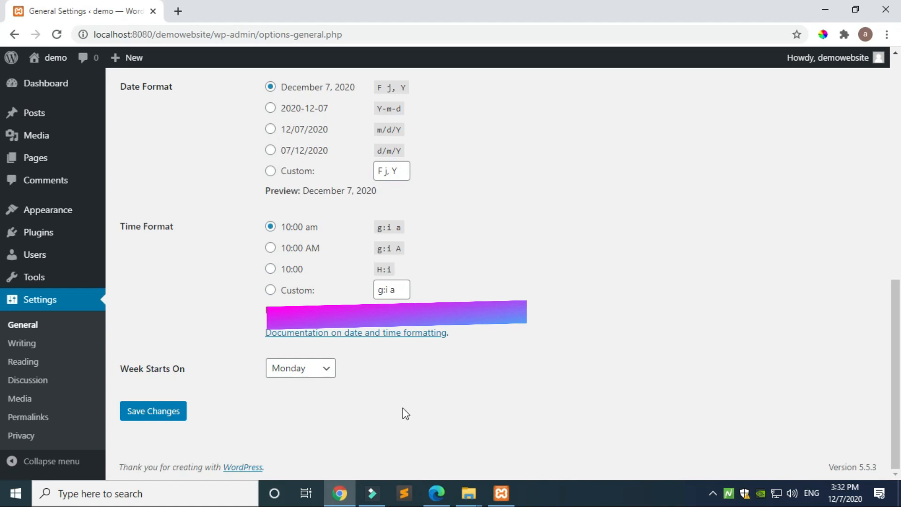
pyautogui.scroll(10, 402, 408)
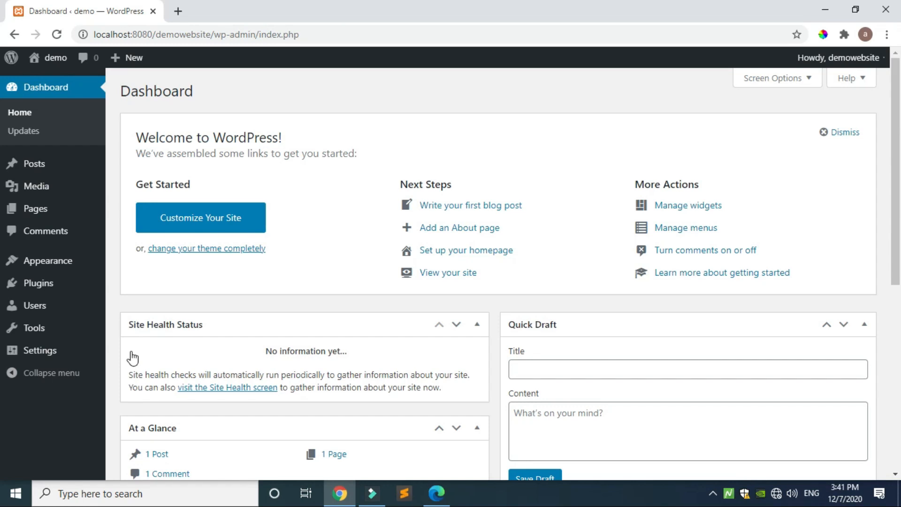
# Open the Writing settings and review the default post format choices and the post via email fields.
pyautogui.moveTo(92, 347)
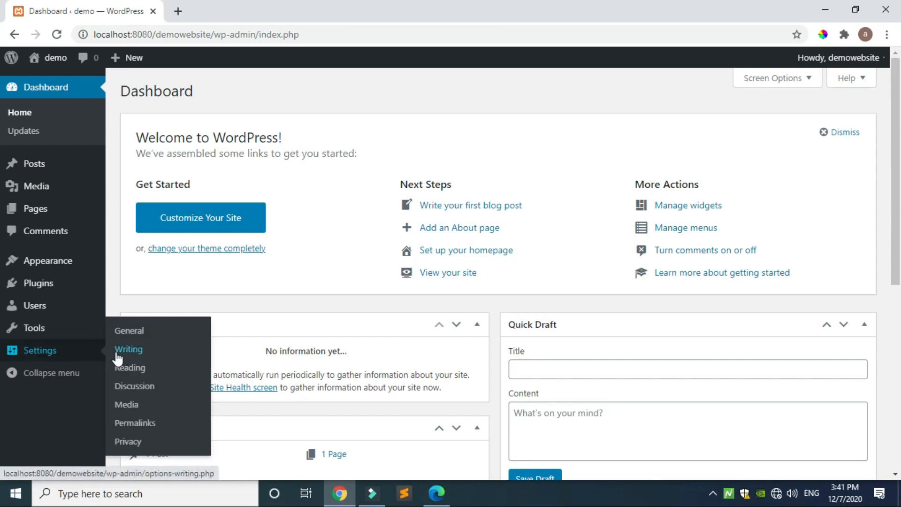
pyautogui.click(121, 351)
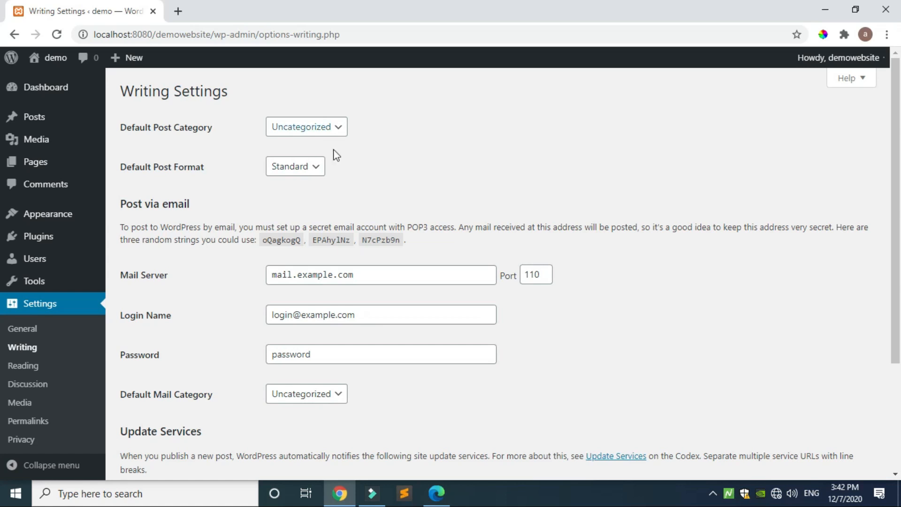
pyautogui.click(318, 170)
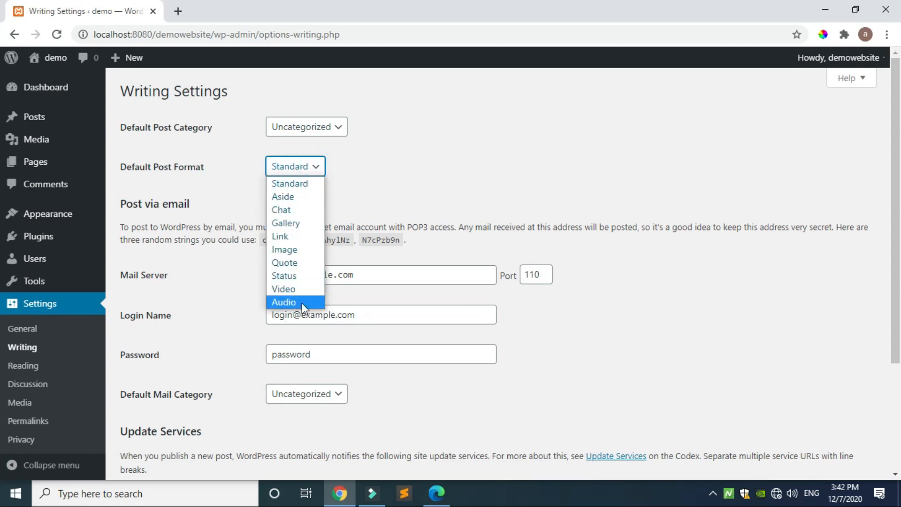
pyautogui.click(395, 186)
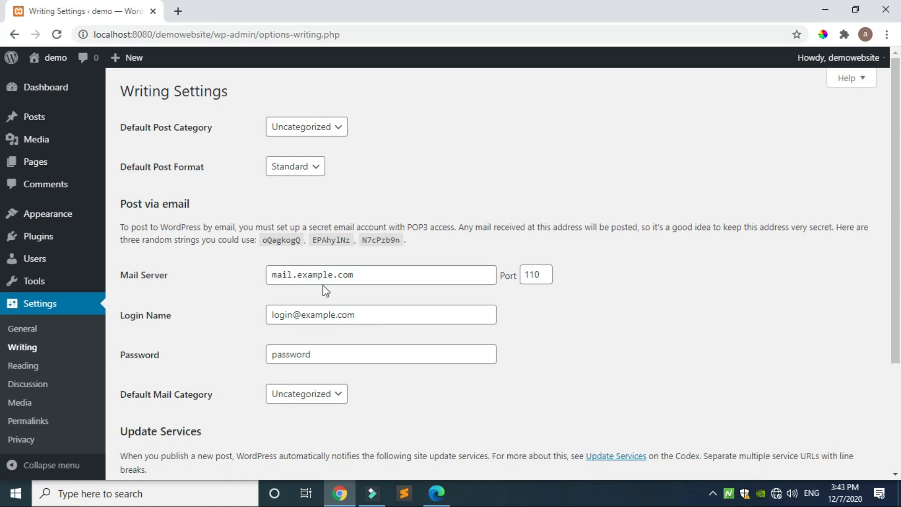
pyautogui.doubleClick(365, 279)
pyautogui.click(673, 311)
pyautogui.scroll(-3, 191, 388)
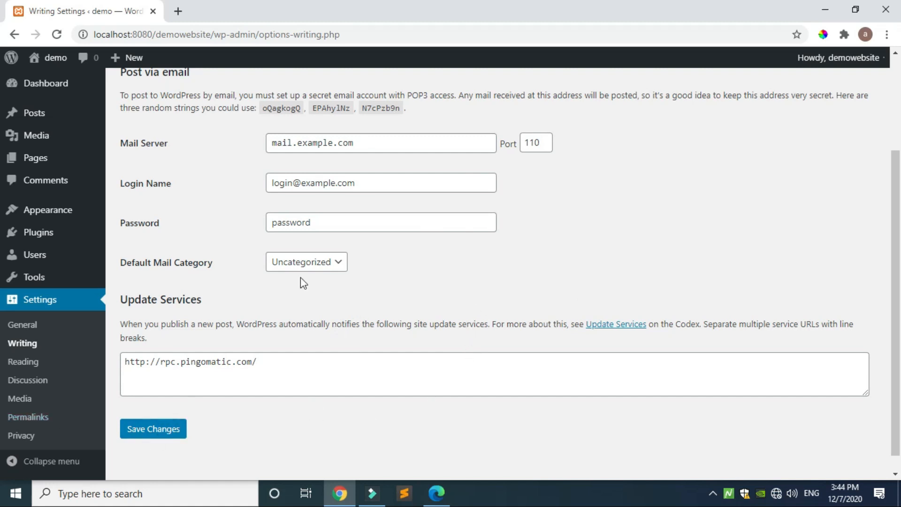
# Check the mail category and update services fields, and save the Writing settings.
pyautogui.scroll(3, 300, 281)
pyautogui.scroll(-3, 294, 302)
pyautogui.click(154, 411)
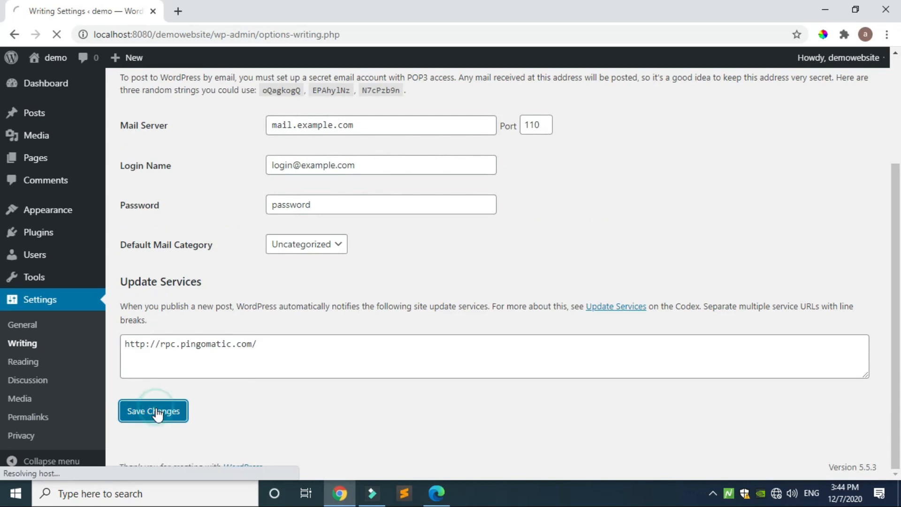
pyautogui.scroll(-4, 262, 361)
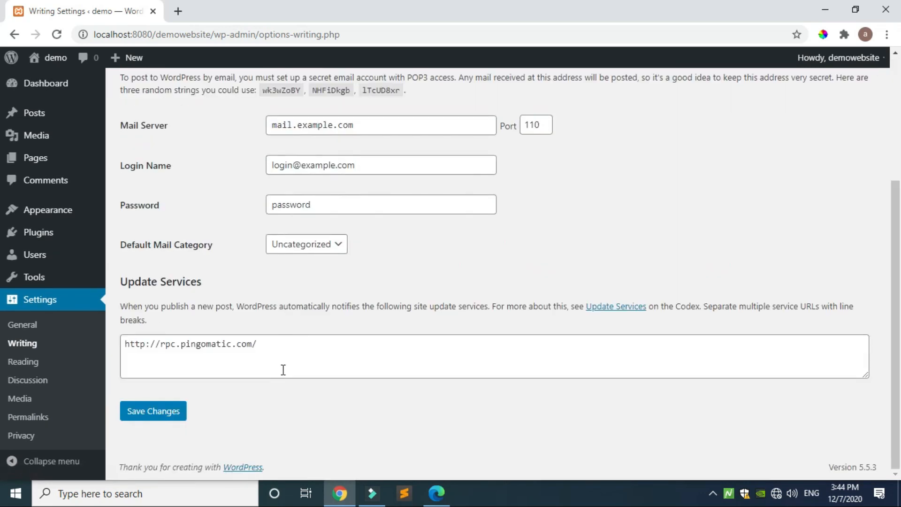
# Open the Reading settings, set the homepage to display a static page, and view the available homepage choices.
pyautogui.click(30, 363)
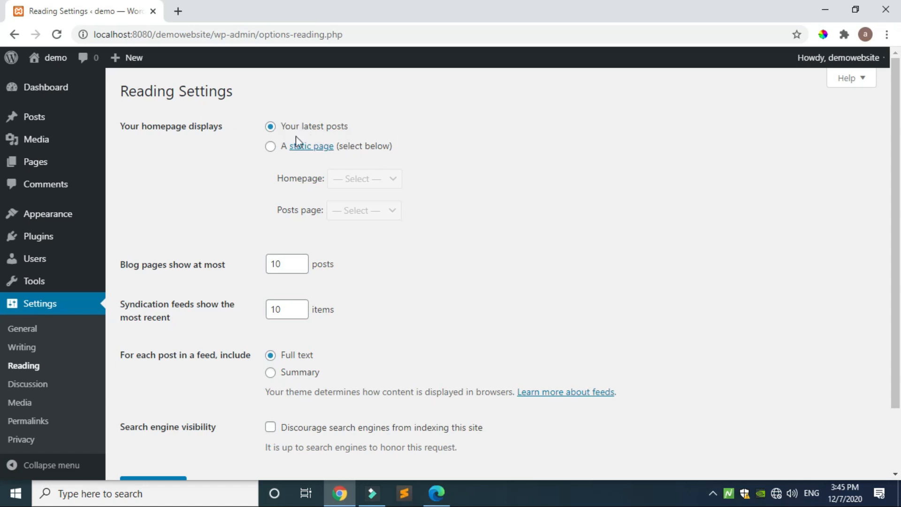
pyautogui.click(271, 148)
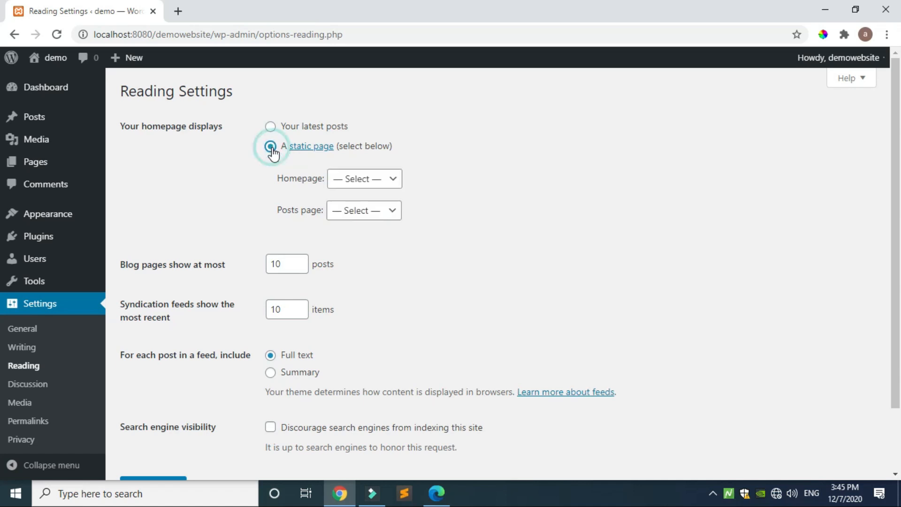
pyautogui.click(371, 181)
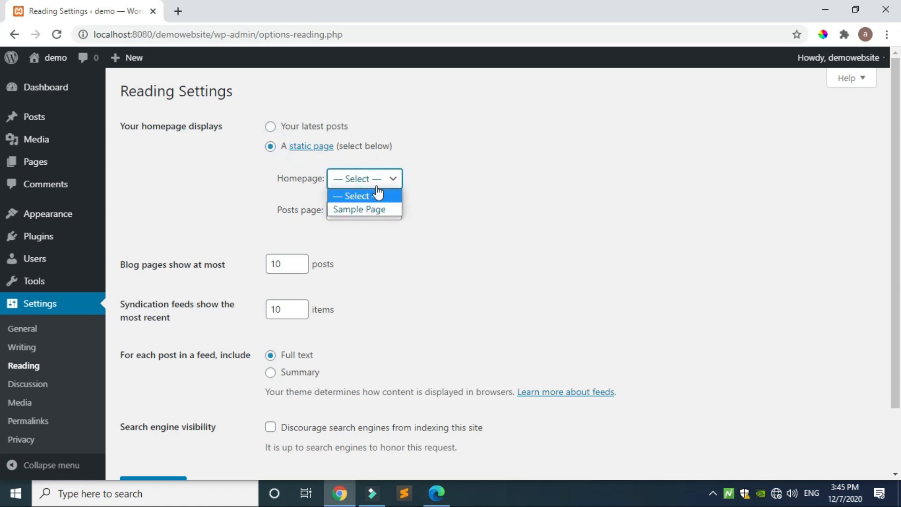
pyautogui.click(380, 230)
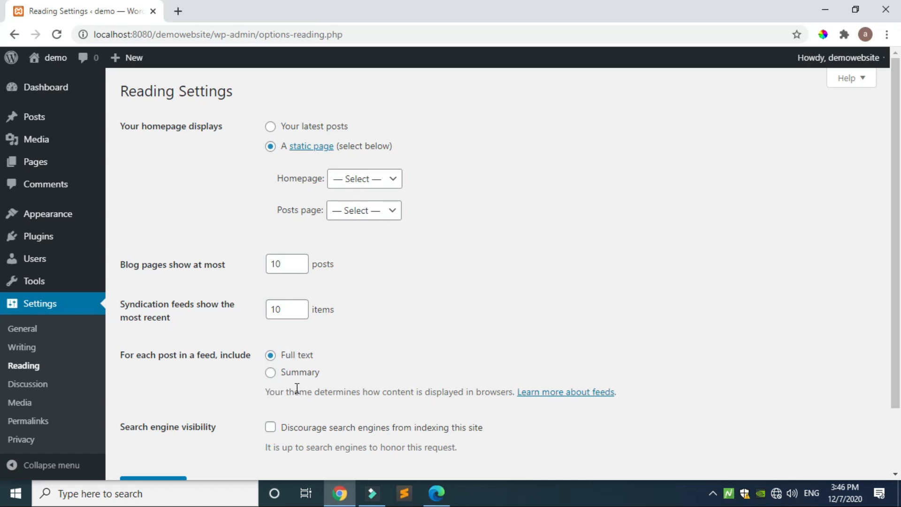
# Enable the search engine visibility option that discourages search engines from indexing this site.
pyautogui.scroll(-2, 299, 386)
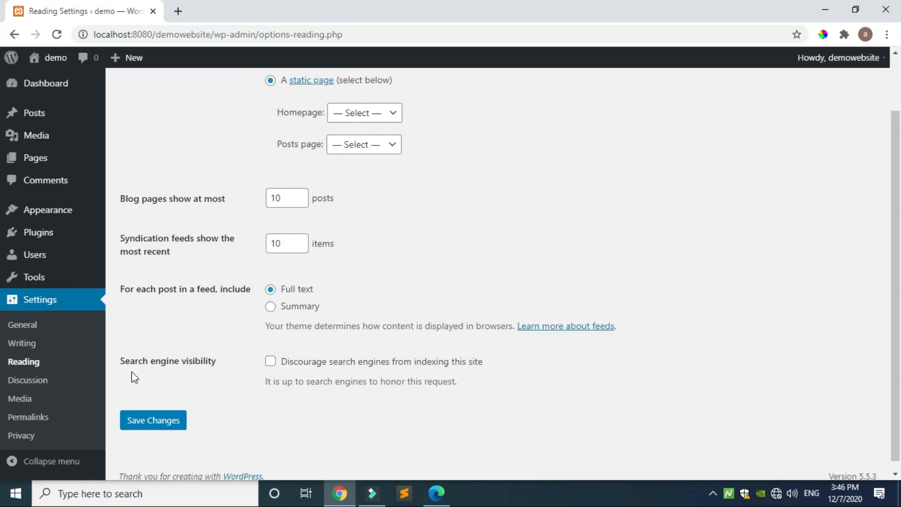
pyautogui.click(270, 361)
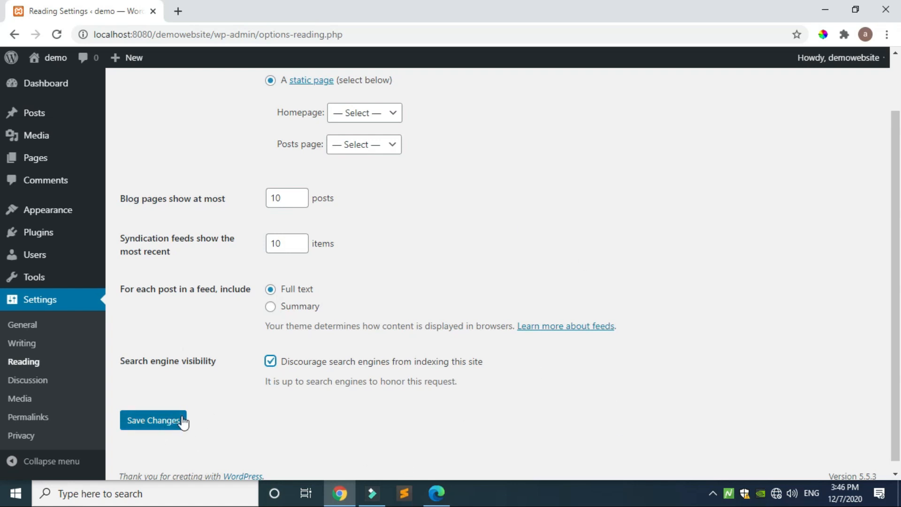
pyautogui.scroll(2, 287, 375)
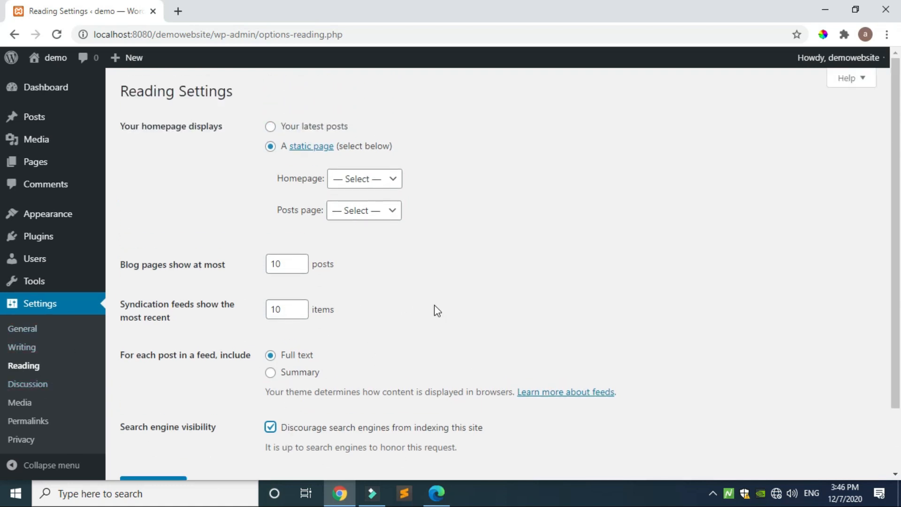
# Open the Discussion settings and review the default post, comment, email notification and comment moderation options.
pyautogui.click(34, 388)
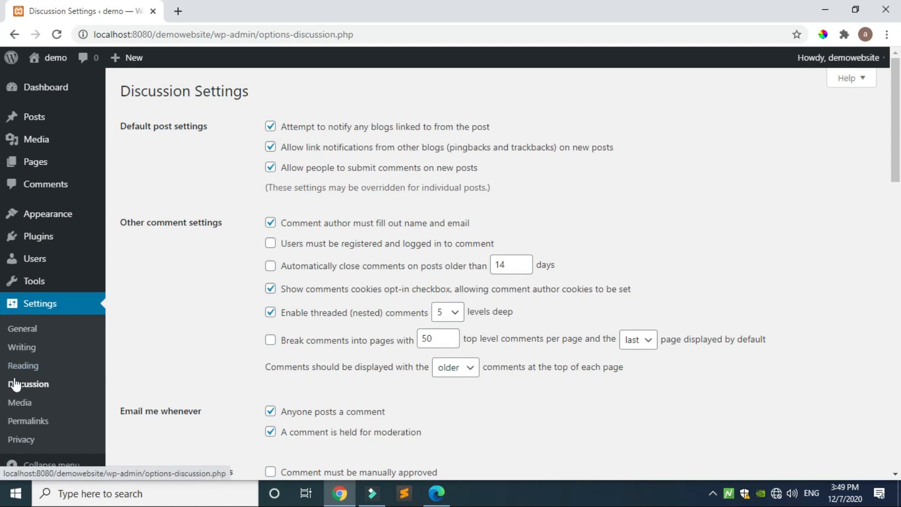
pyautogui.scroll(-3, 186, 308)
pyautogui.scroll(-3, 305, 300)
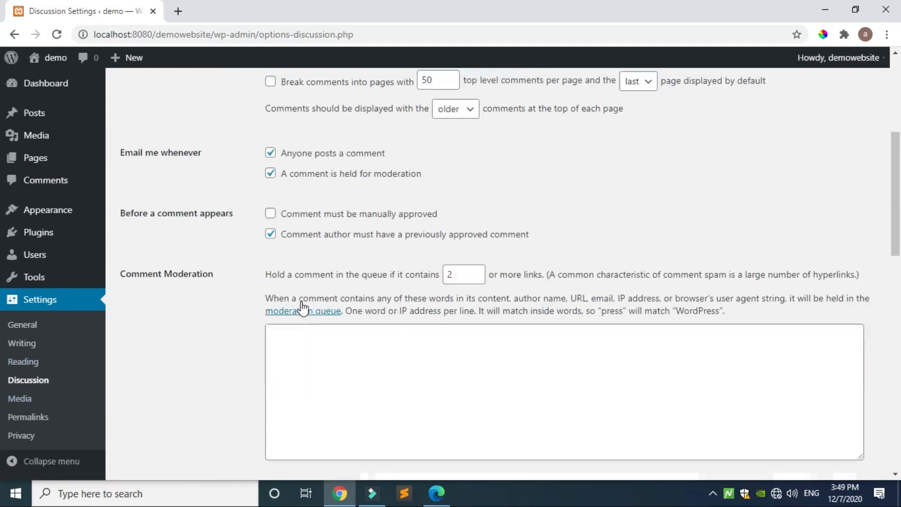
pyautogui.scroll(1, 301, 305)
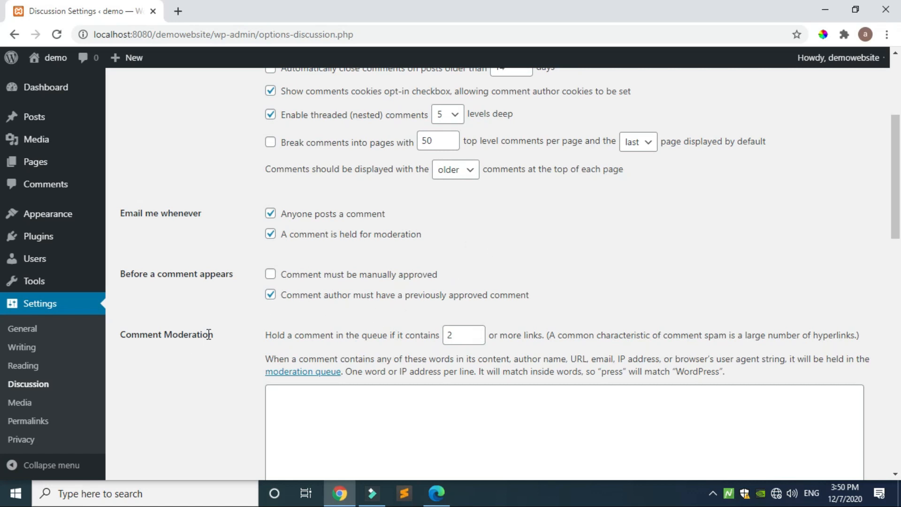
pyautogui.scroll(-5, 169, 370)
pyautogui.scroll(3, 196, 365)
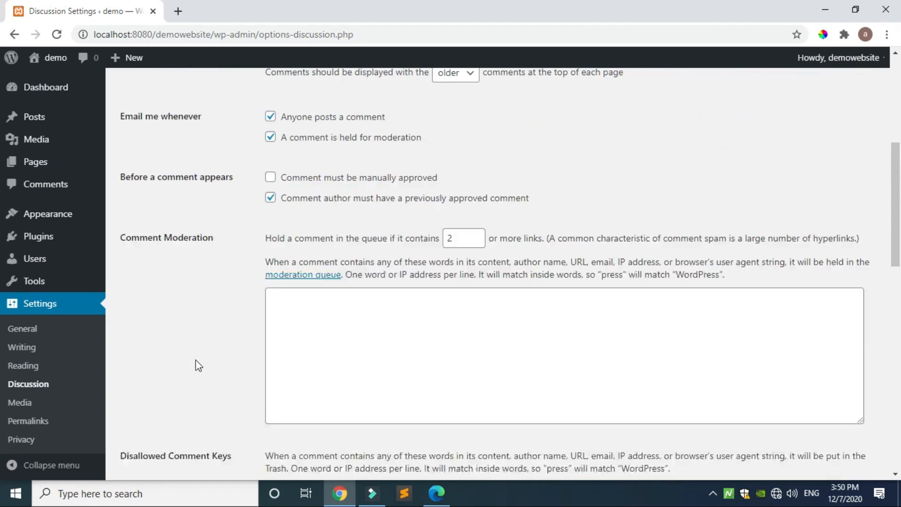
pyautogui.scroll(1, 196, 365)
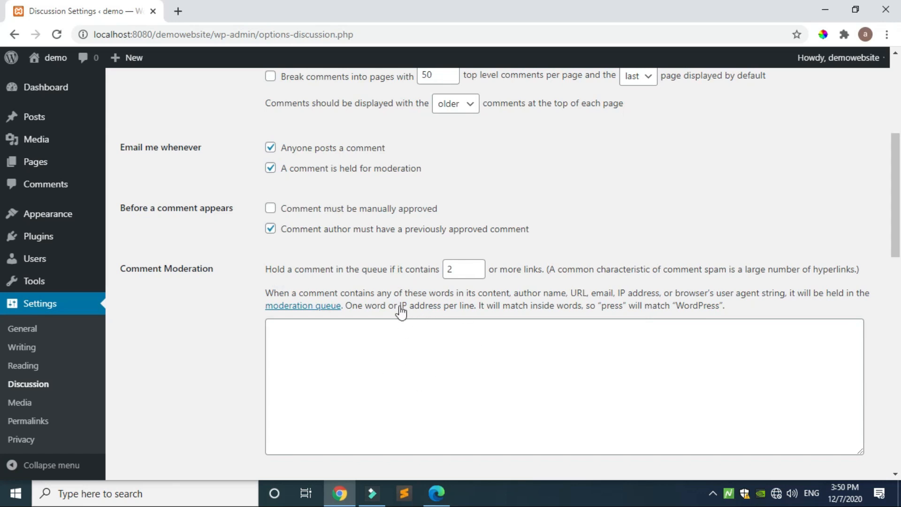
# Examine the disallowed comment keys and the avatar display, maximum rating and default avatar options.
pyautogui.scroll(-4, 422, 390)
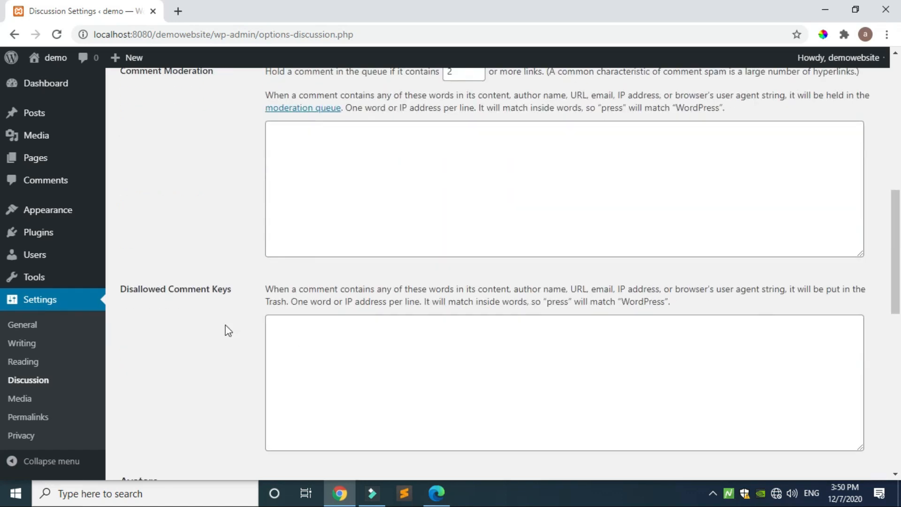
pyautogui.scroll(-2, 213, 325)
pyautogui.scroll(-4, 212, 324)
pyautogui.scroll(4, 213, 323)
pyautogui.scroll(-5, 213, 323)
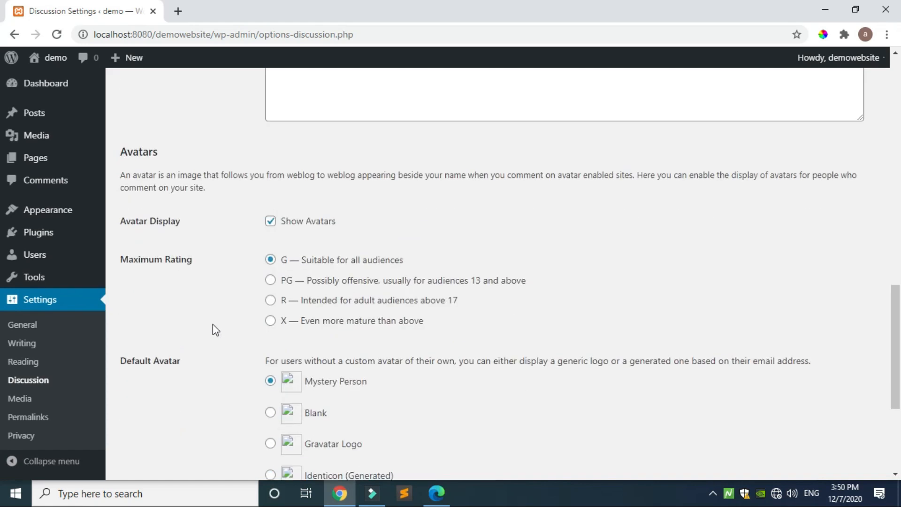
# Review the default avatar choices, and view the avatar preview in the logged-in account's menu.
pyautogui.scroll(-1, 213, 324)
pyautogui.scroll(-1, 212, 323)
pyautogui.scroll(-1, 214, 310)
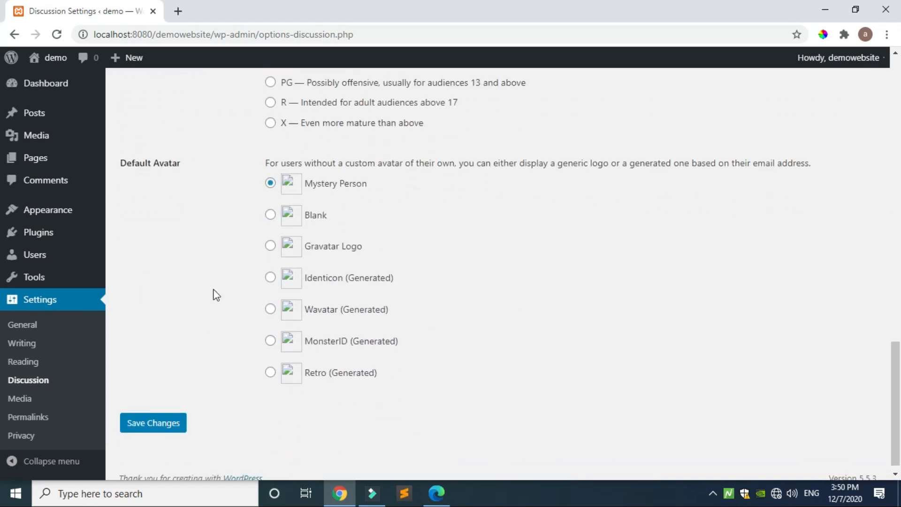
pyautogui.scroll(3, 208, 263)
pyautogui.scroll(2, 205, 235)
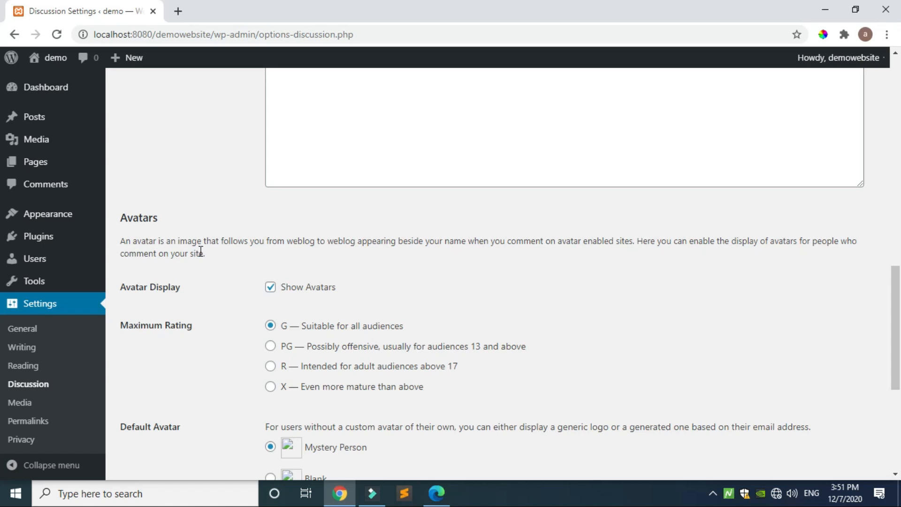
pyautogui.scroll(10, 842, 98)
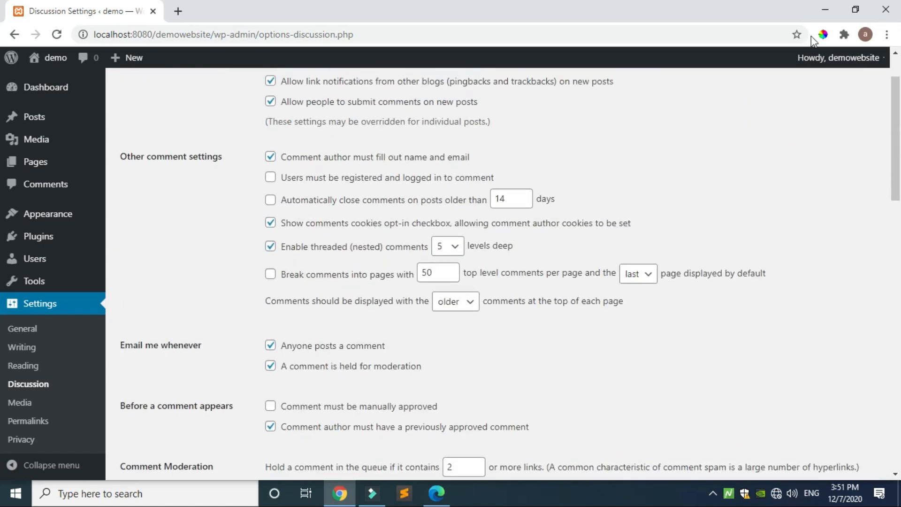
pyautogui.moveTo(807, 58)
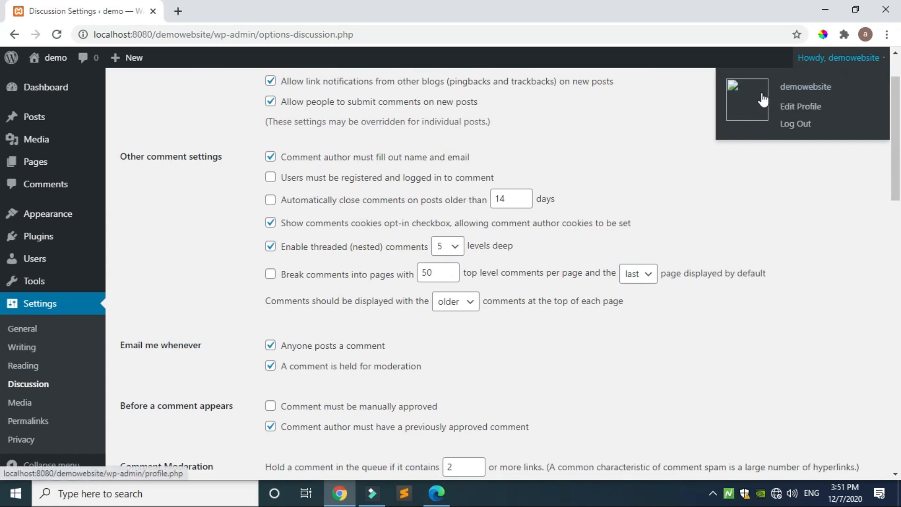
# Review the avatar display, maximum rating and default avatar options once more, and save the Discussion settings.
pyautogui.scroll(-10, 511, 257)
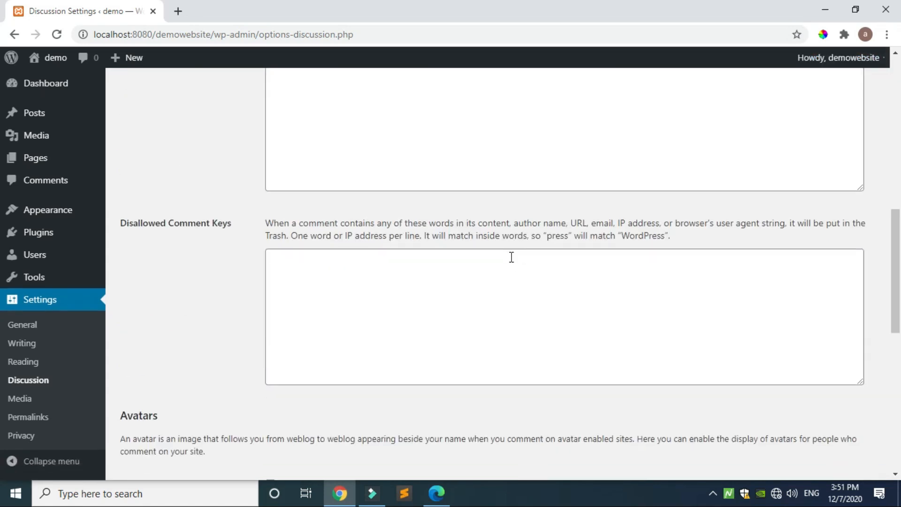
pyautogui.scroll(-2, 511, 256)
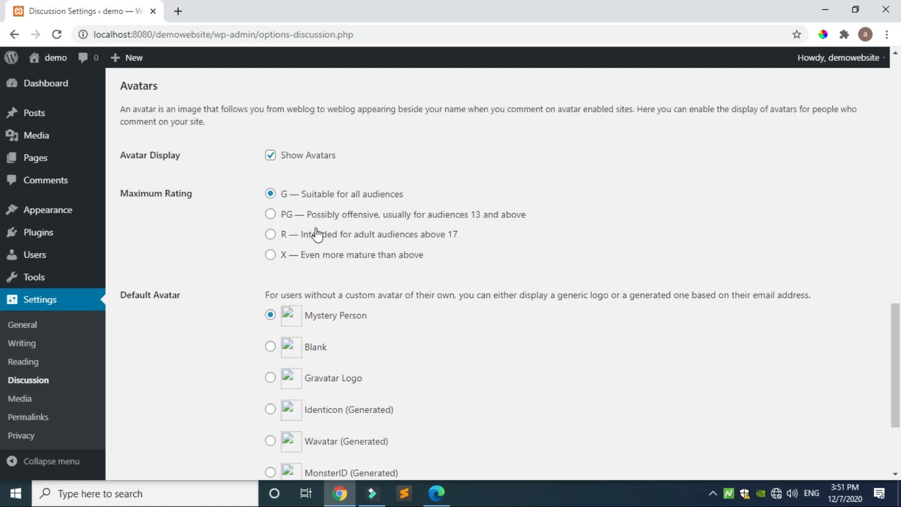
pyautogui.scroll(-2, 148, 372)
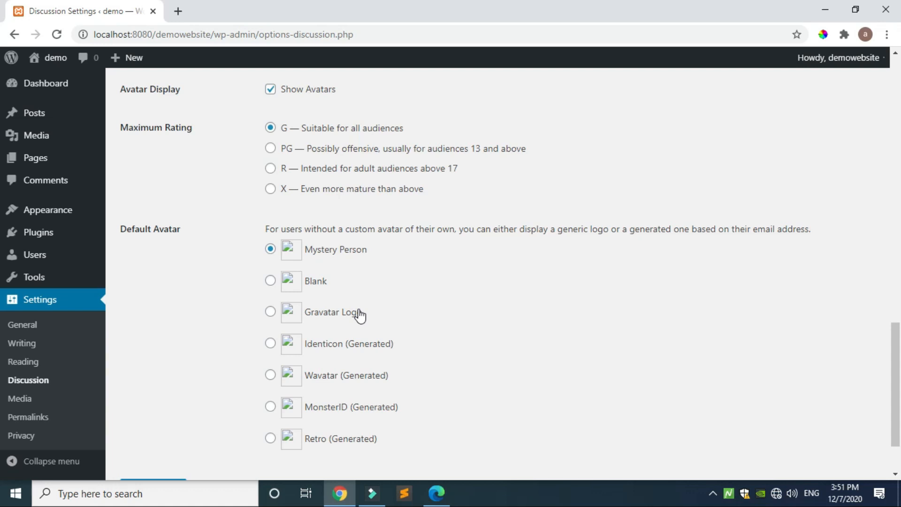
pyautogui.scroll(-2, 375, 335)
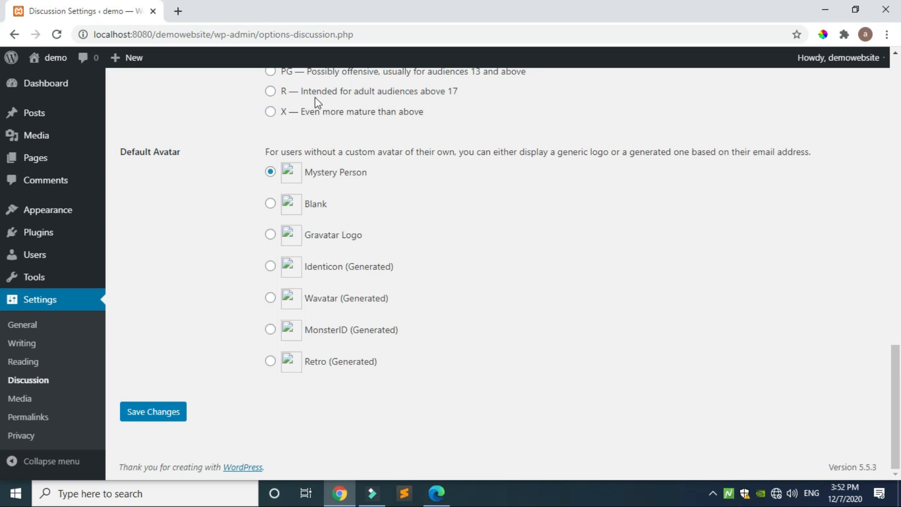
pyautogui.scroll(10, 229, 247)
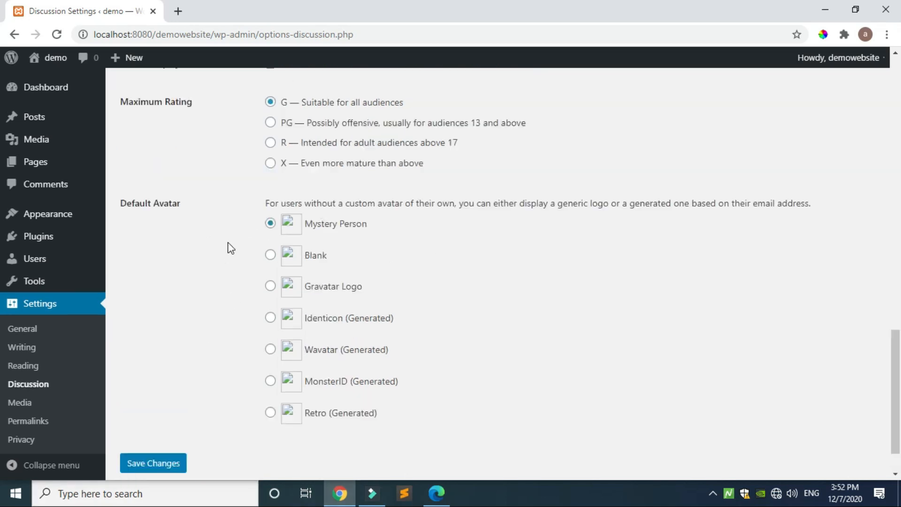
pyautogui.scroll(-10, 230, 247)
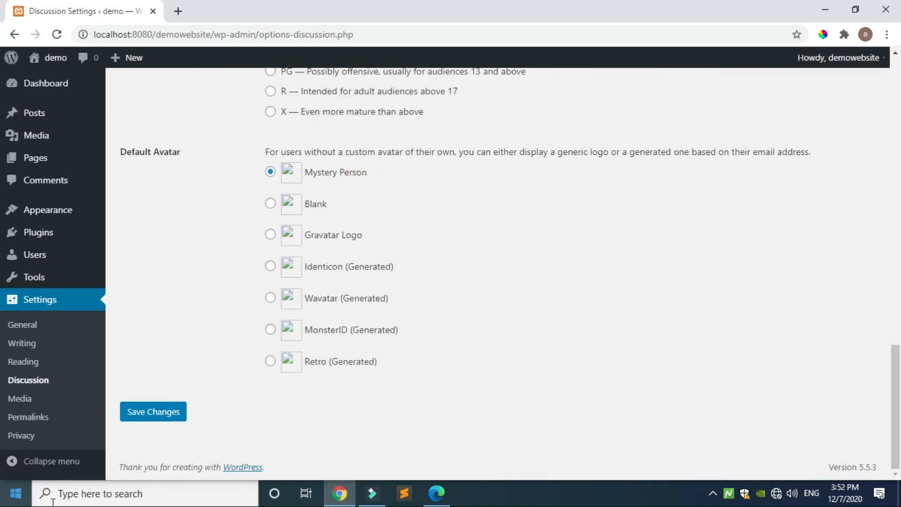
pyautogui.click(135, 412)
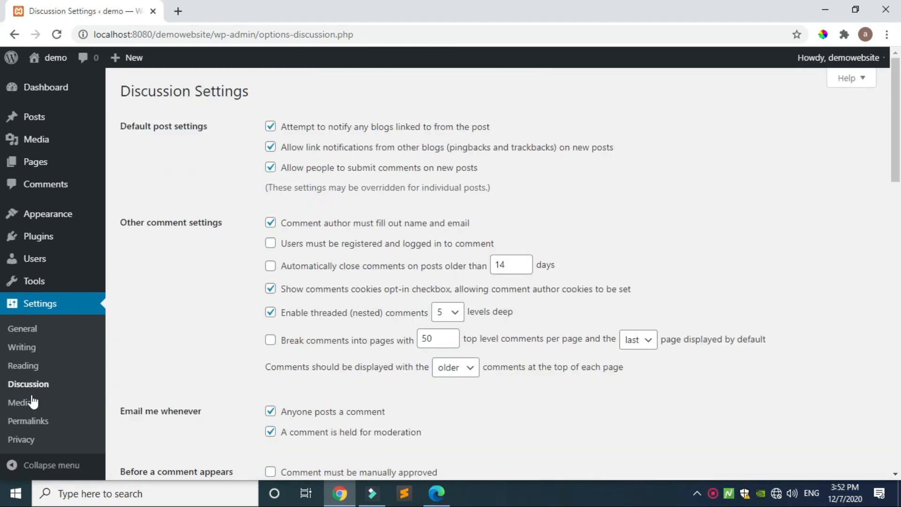
# Open the Media settings and review the thumbnail, medium and large image sizes and the upload folder organization option.
pyautogui.click(29, 409)
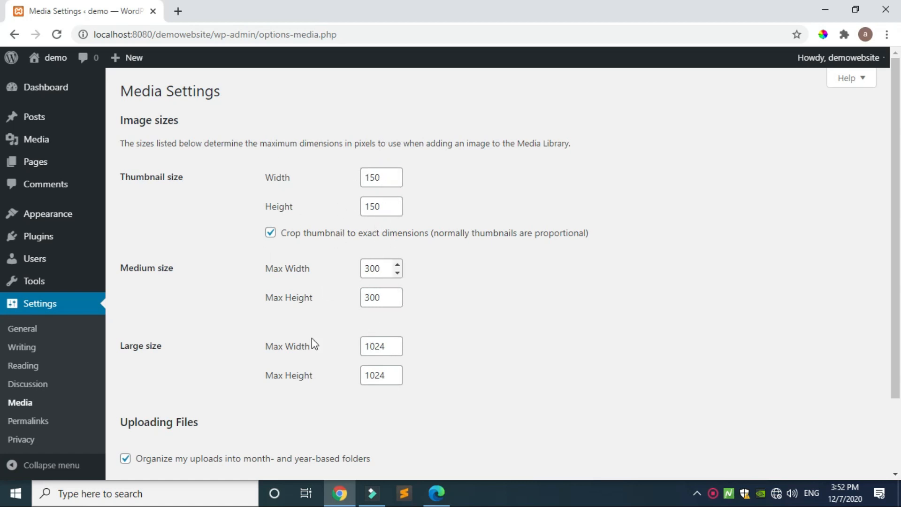
pyautogui.scroll(-2, 309, 348)
pyautogui.scroll(2, 328, 315)
pyautogui.scroll(-2, 368, 390)
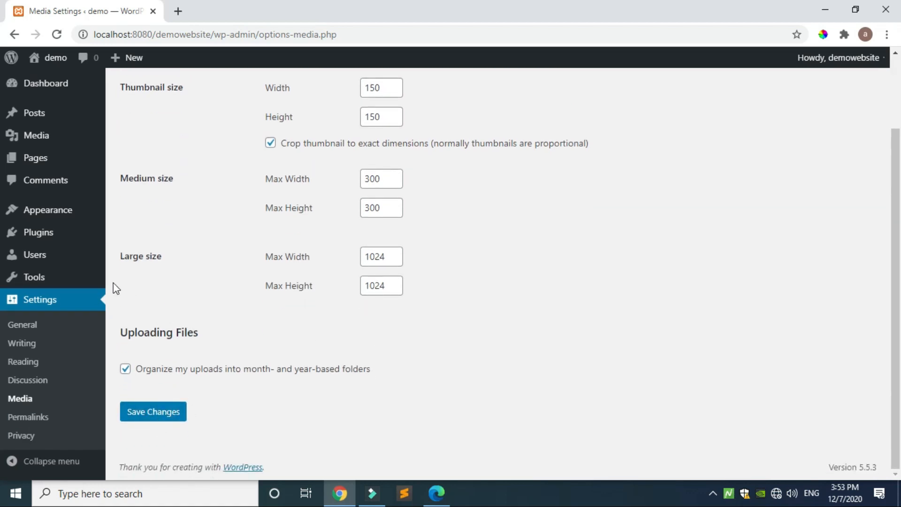
# Open the Permalink settings, review the common URL structures, and save with the Plain structure selected.
pyautogui.click(33, 419)
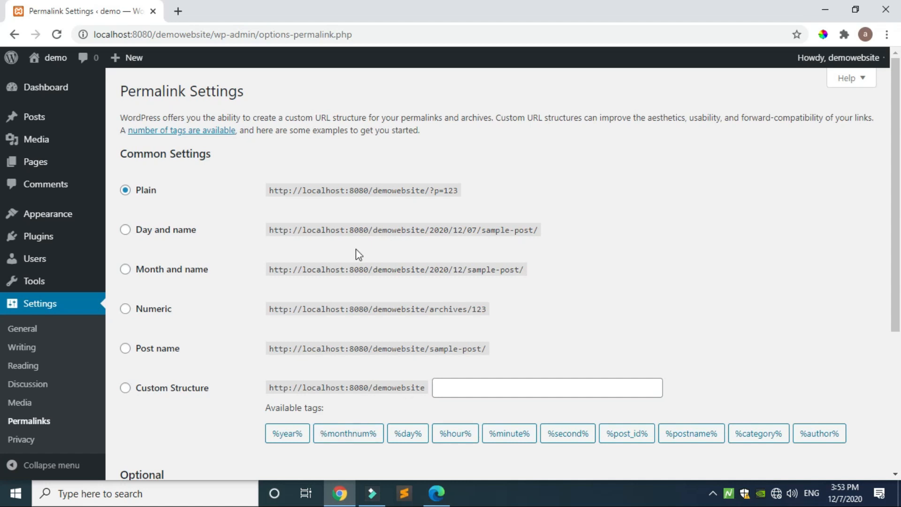
pyautogui.scroll(-5, 235, 336)
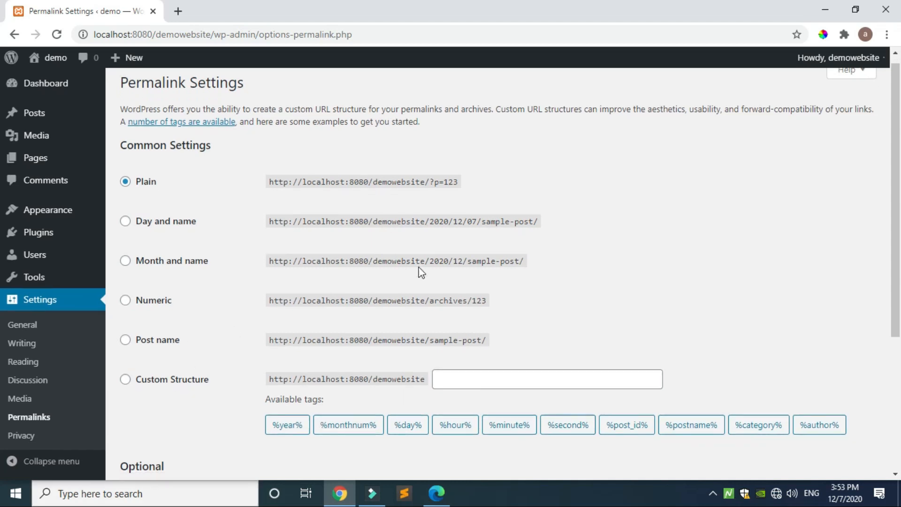
pyautogui.click(160, 410)
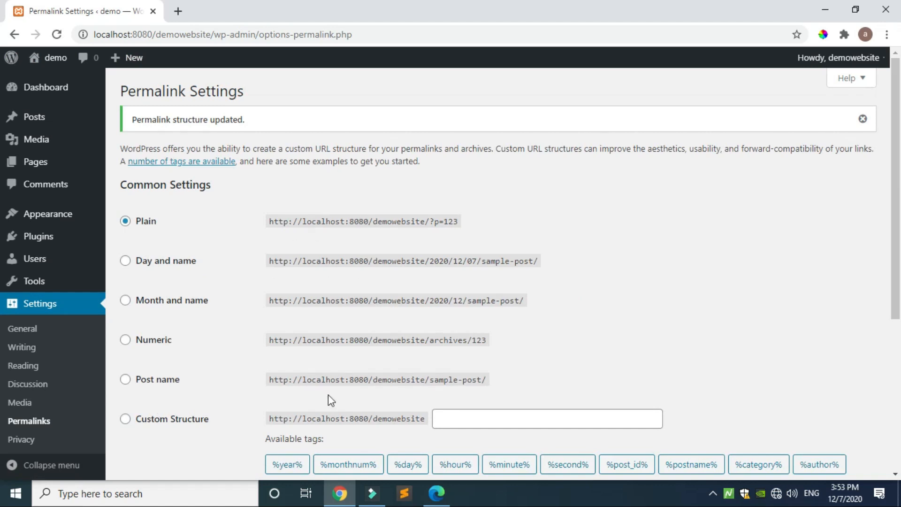
# Open the Privacy settings to view the privacy policy page options.
pyautogui.click(31, 441)
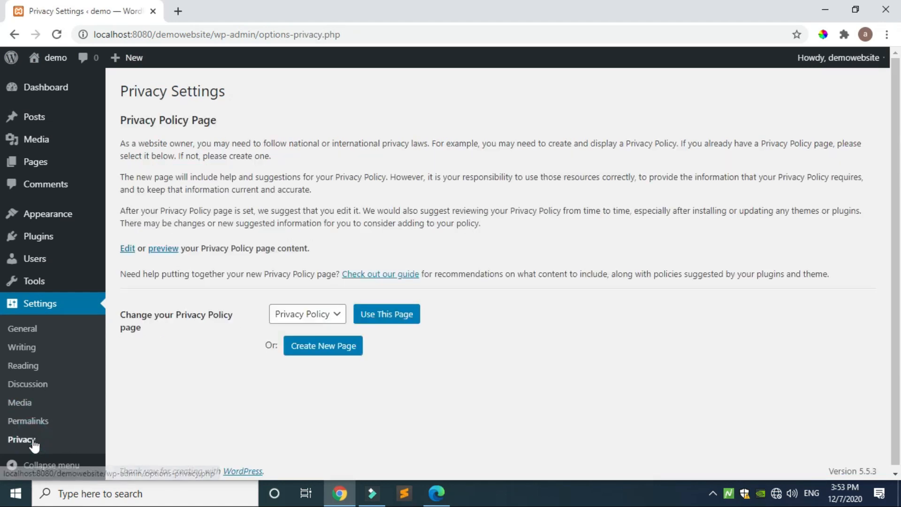